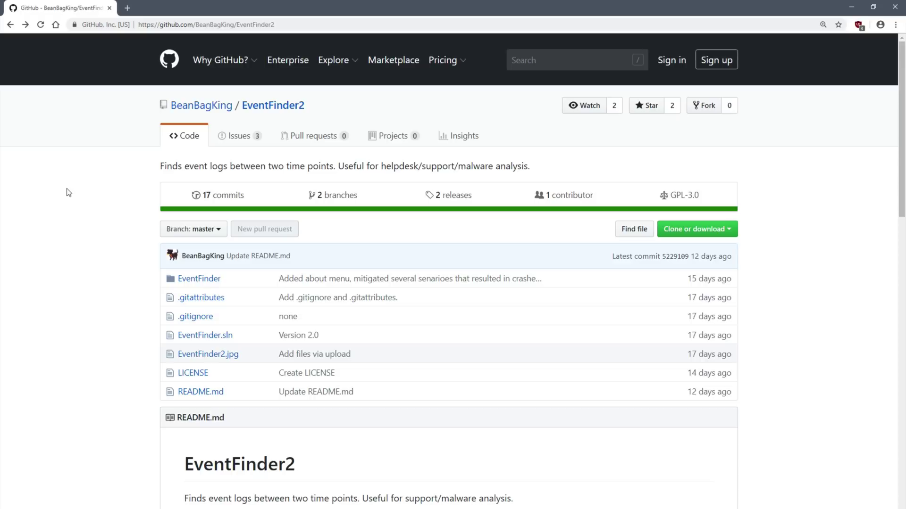
From the EventFinder2 releases page, save the release 2.1 EventFinder.exe asset to the Desktop.
scroll(68, 193, down, 10)
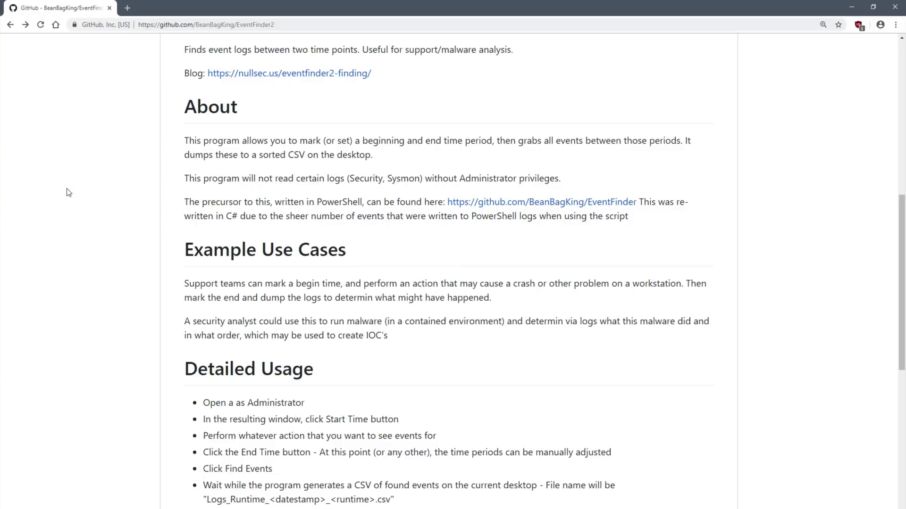
scroll(68, 192, down, 10)
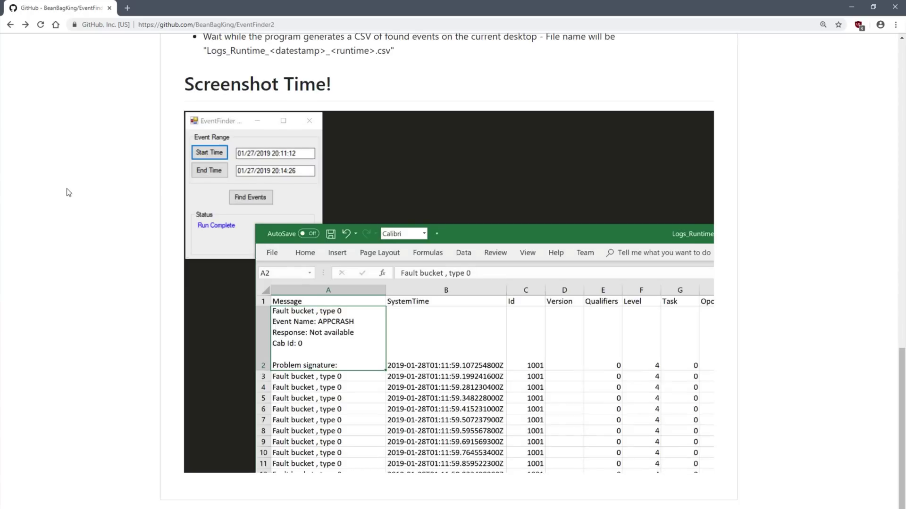
scroll(68, 192, up, 10)
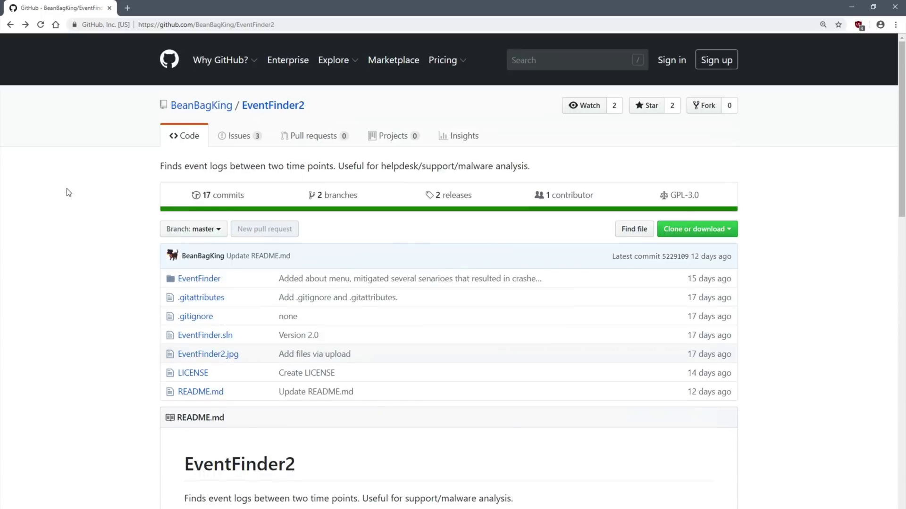
click(444, 198)
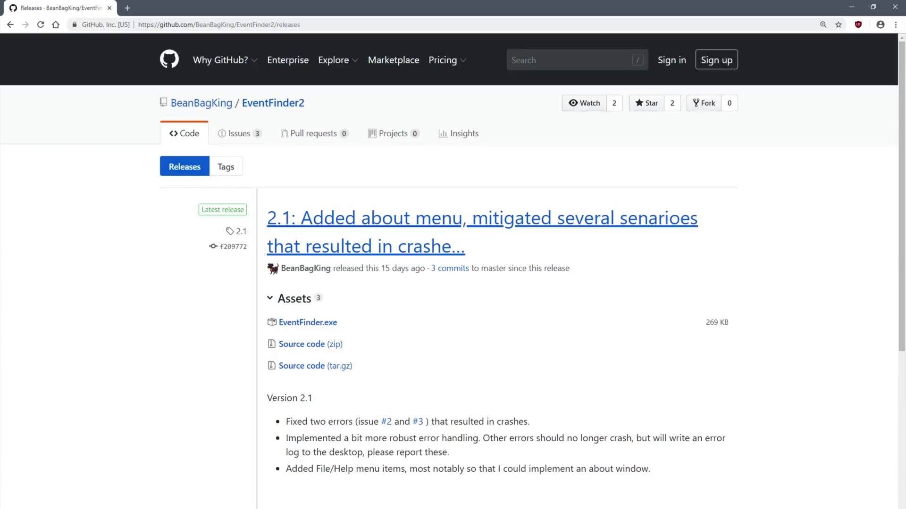
click(328, 324)
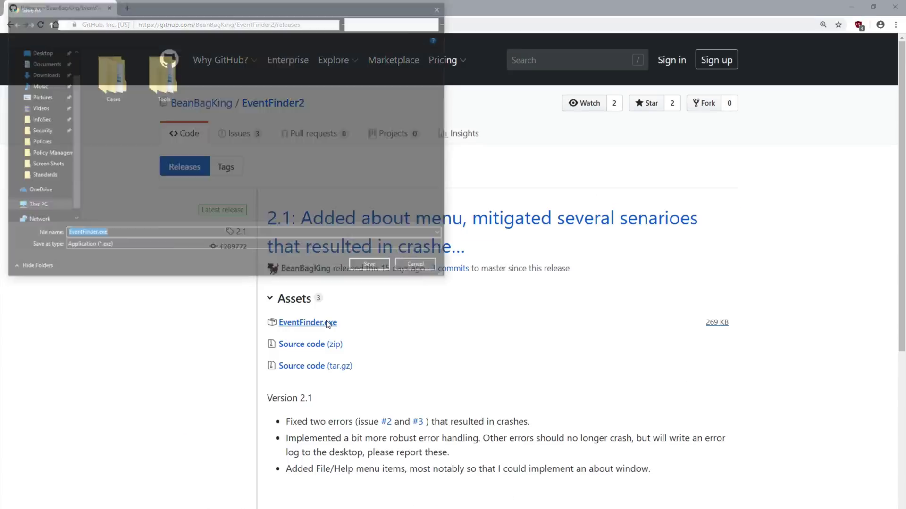
click(384, 266)
Reveal the desktop and launch the EventFinder icon with Run as administrator.
mouse_move(384, 265)
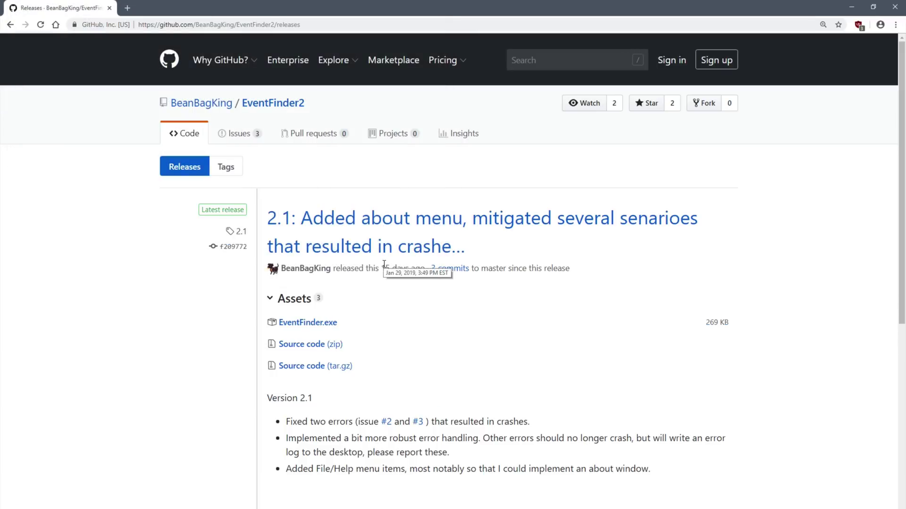
key(super+d)
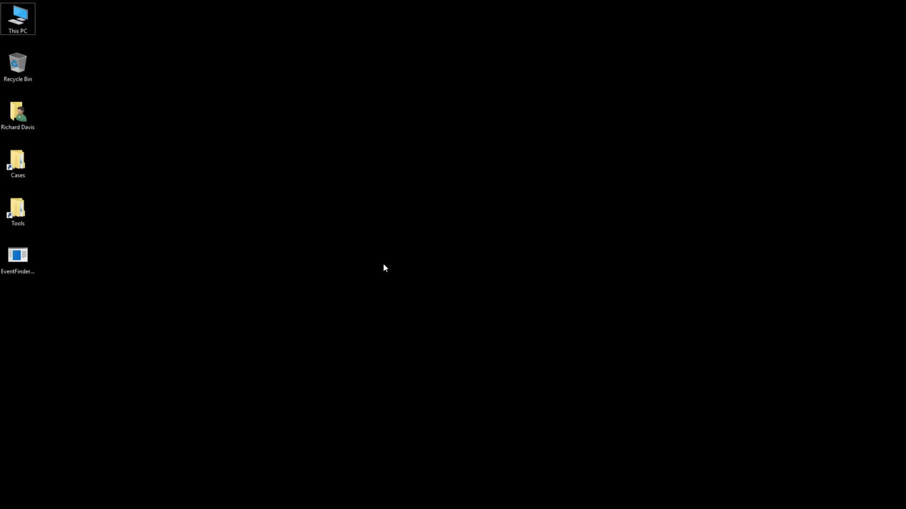
right_click(16, 268)
click(47, 282)
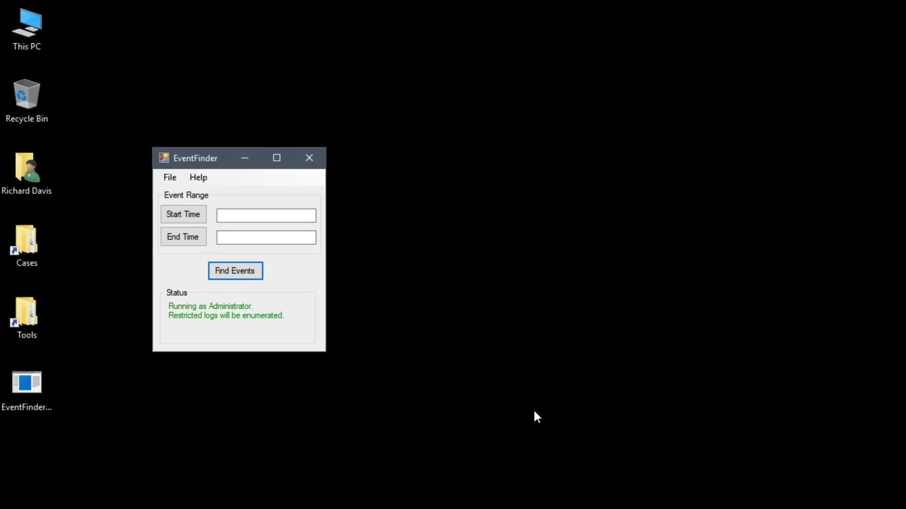
Set the range 02/12/2019 14:06:34 to 02/13/2019 14:06:34 and run Find Events.
click(187, 215)
click(186, 234)
click(240, 216)
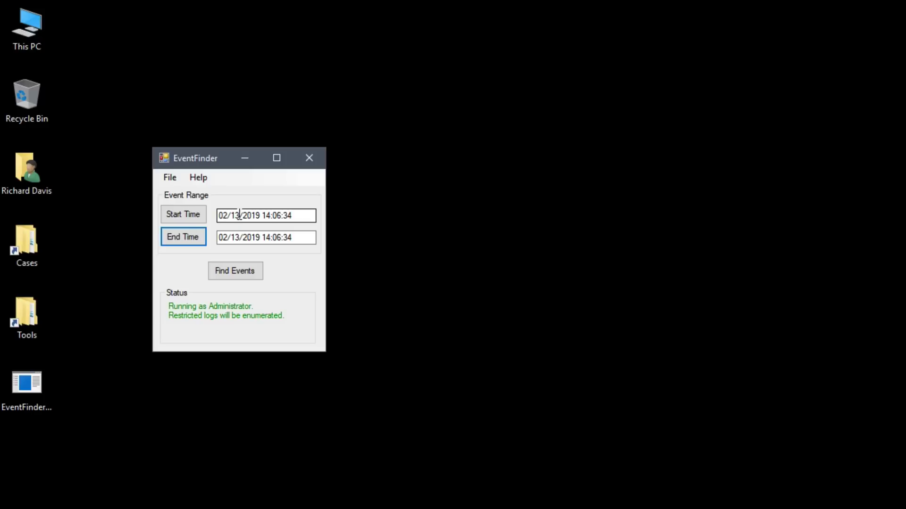
key(BackSpace)
text(2)
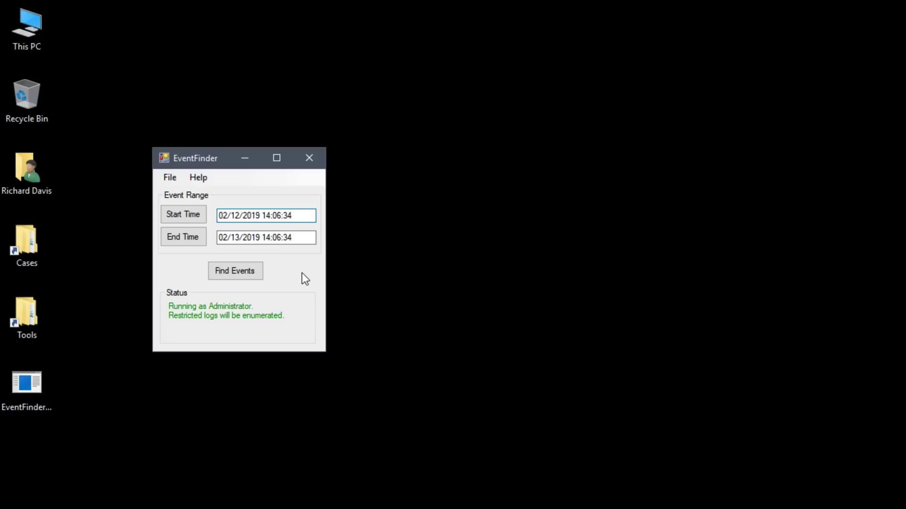
click(252, 273)
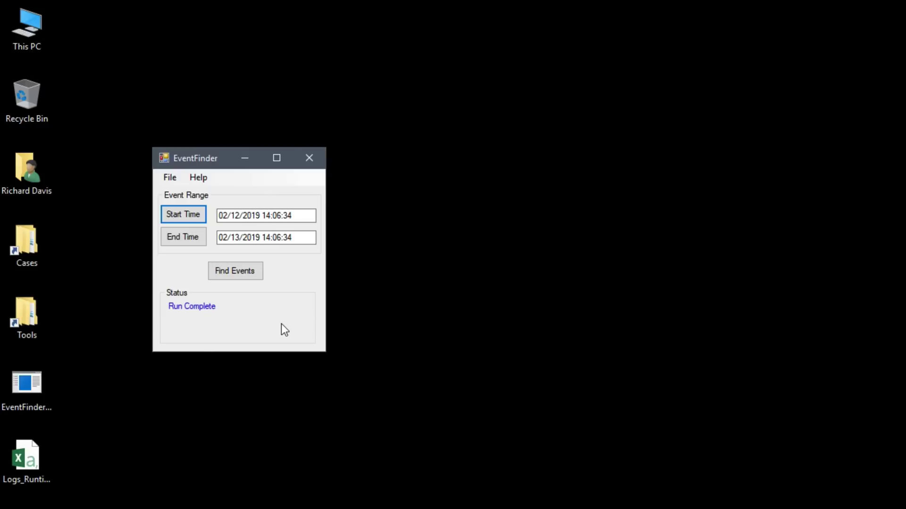
Close EventFinder, open Logs_Runtime_20190213_140645.csv in Excel, and autofit all column widths.
click(310, 159)
double_click(30, 455)
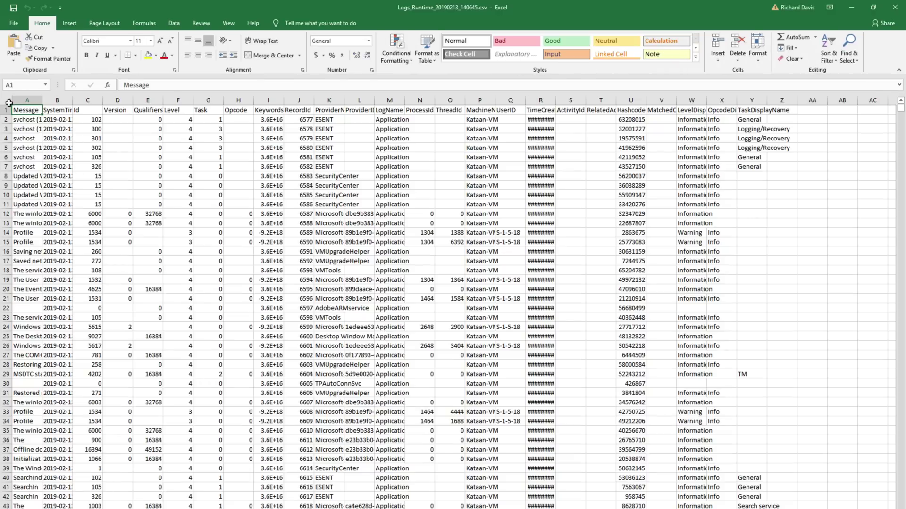
click(8, 101)
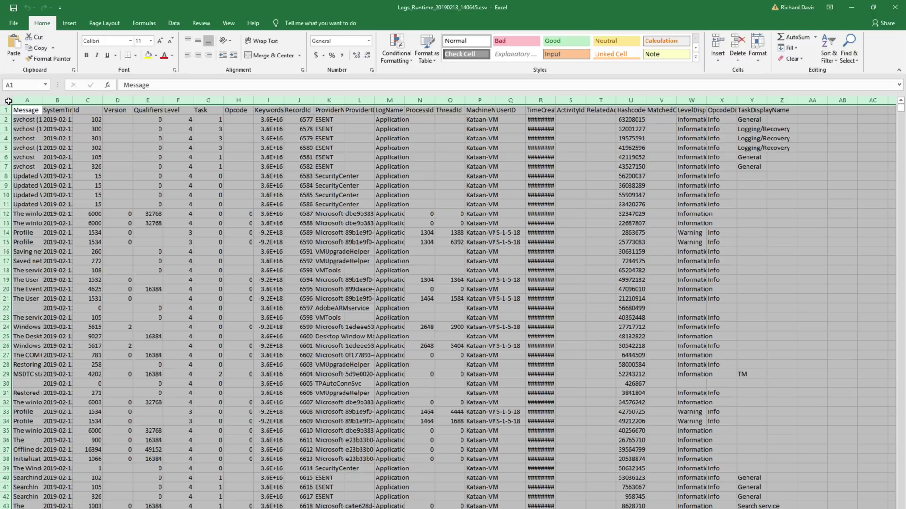
double_click(42, 100)
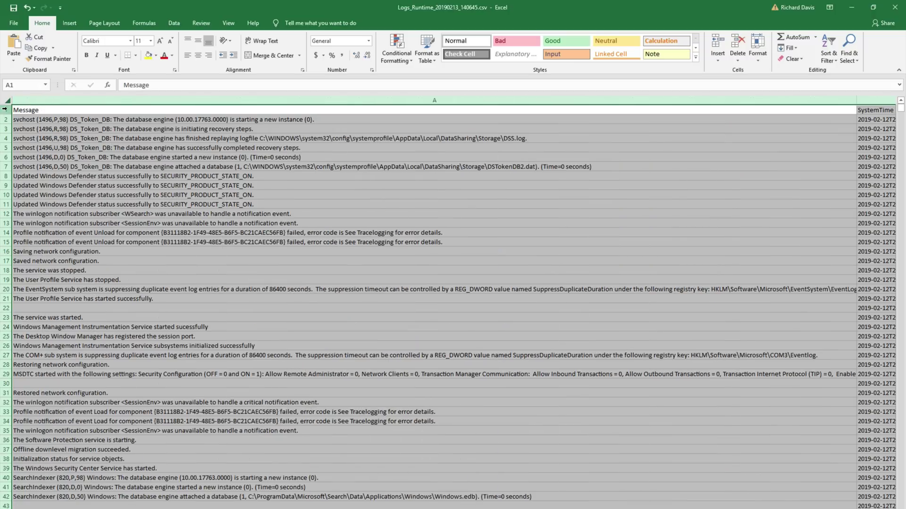
Add filter dropdowns to header row 1.
click(4, 109)
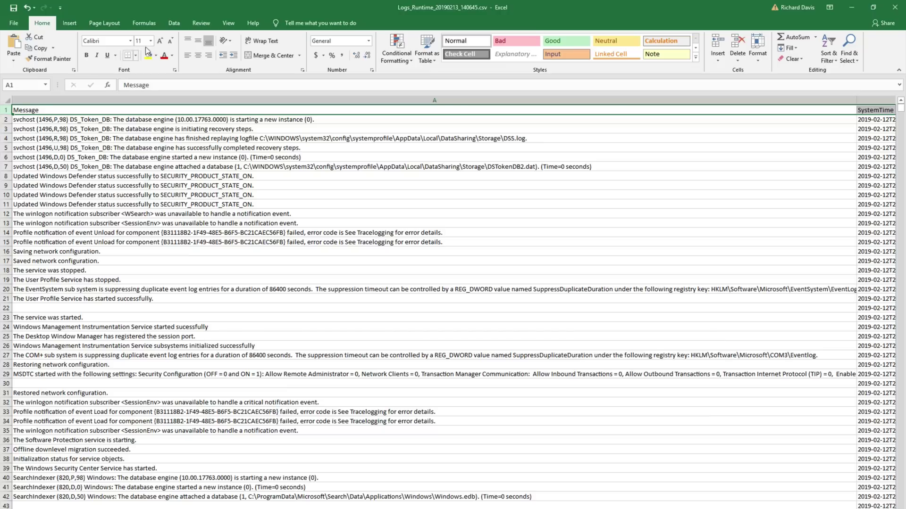
click(174, 23)
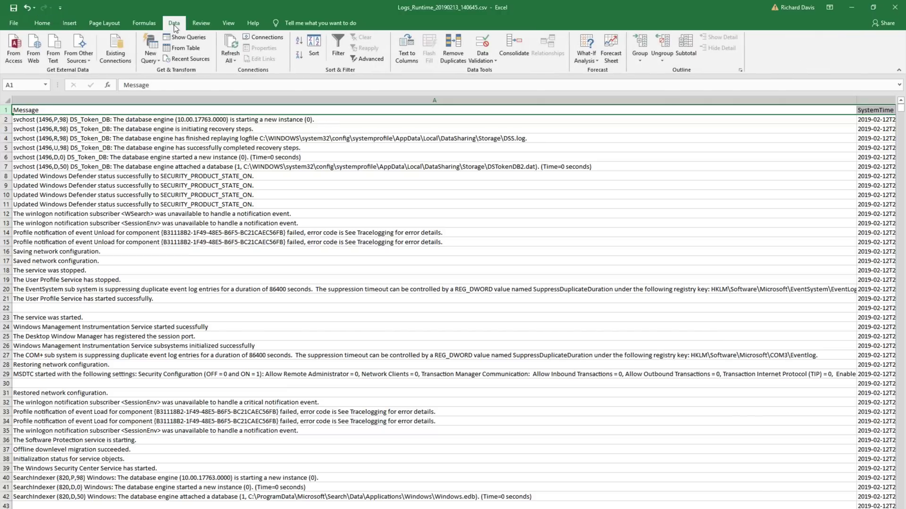
click(342, 41)
Freeze the top row so the header stays visible.
click(229, 23)
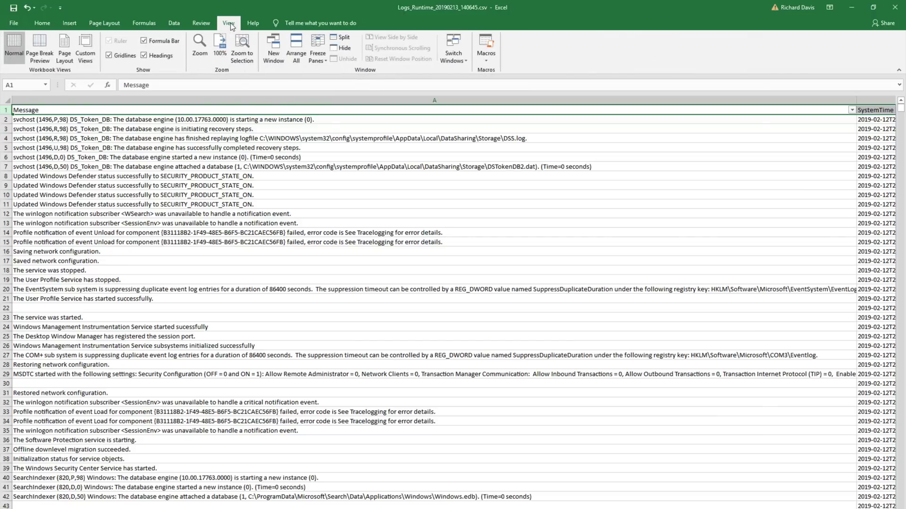
click(324, 49)
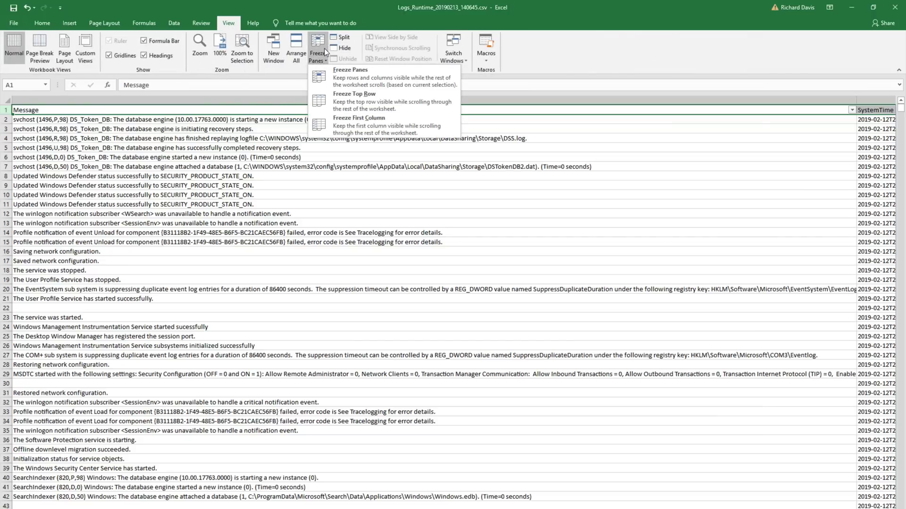
click(338, 91)
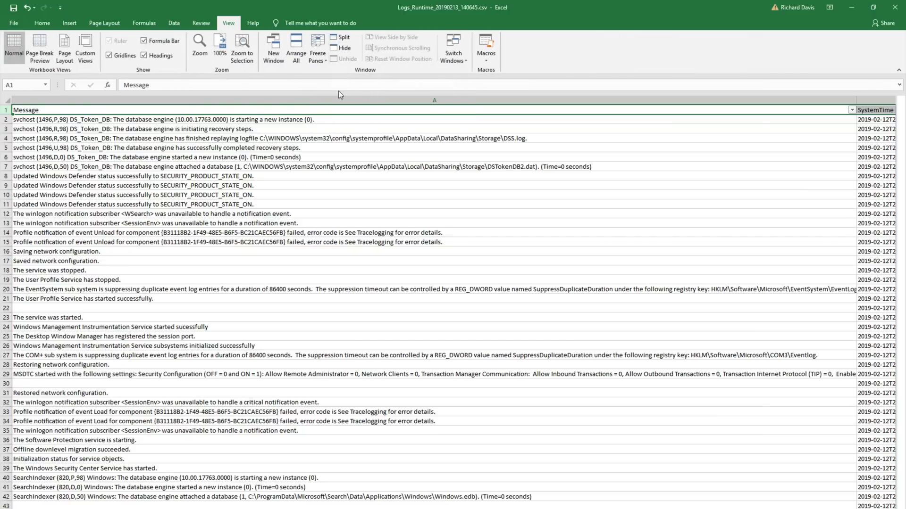
Apply the Note cell style to the header row.
click(42, 23)
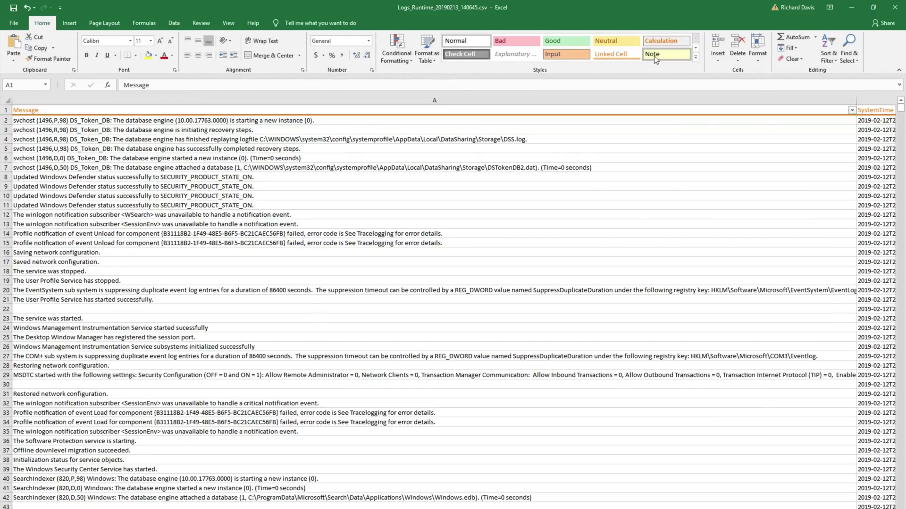
click(654, 55)
click(618, 58)
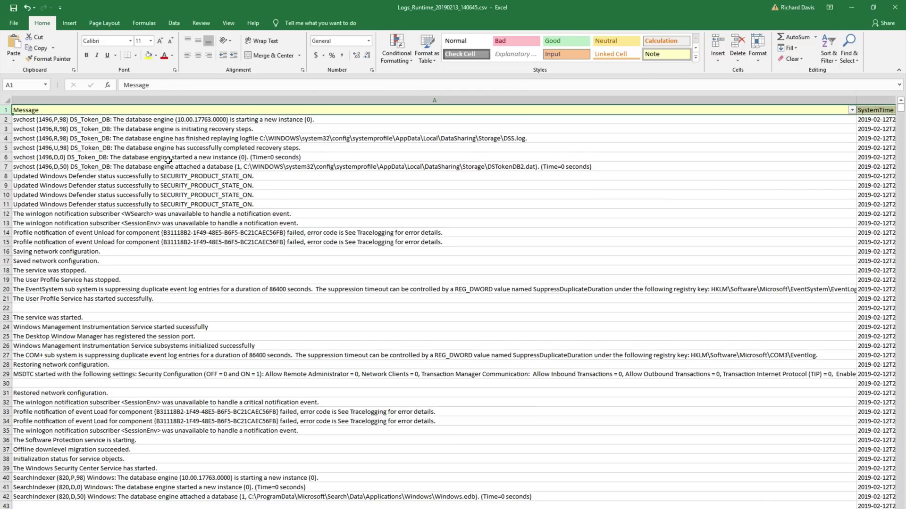
click(57, 125)
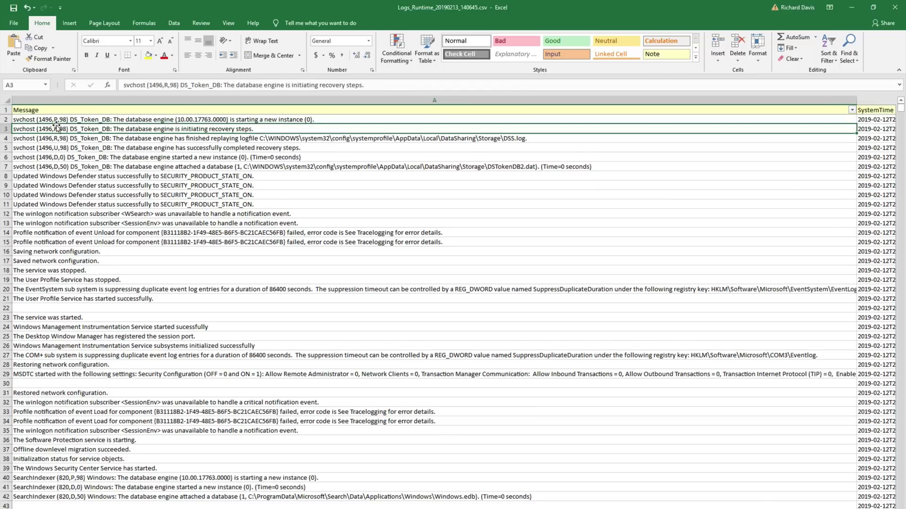
key(Right)
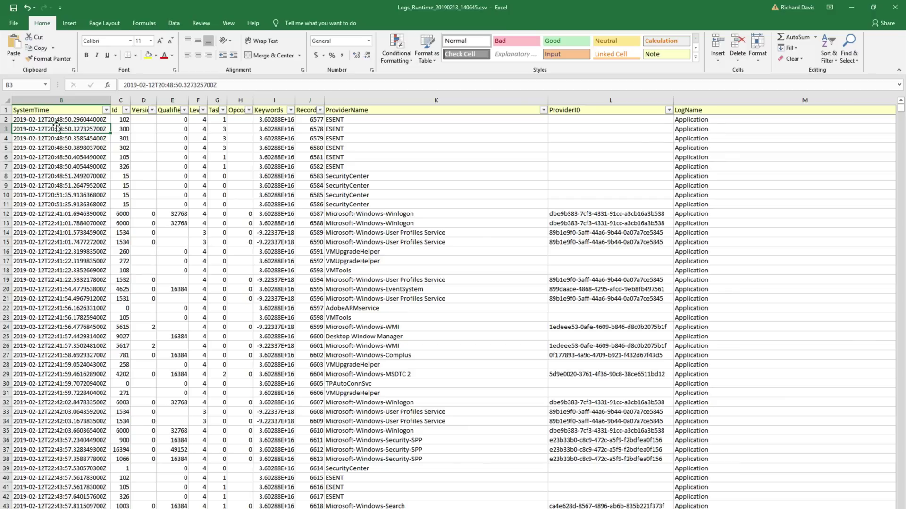
key(Right)
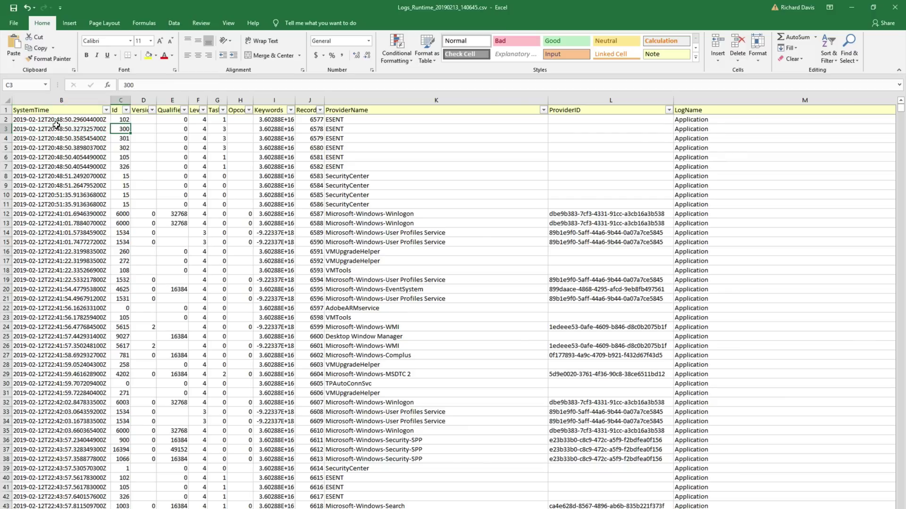
key(Right)
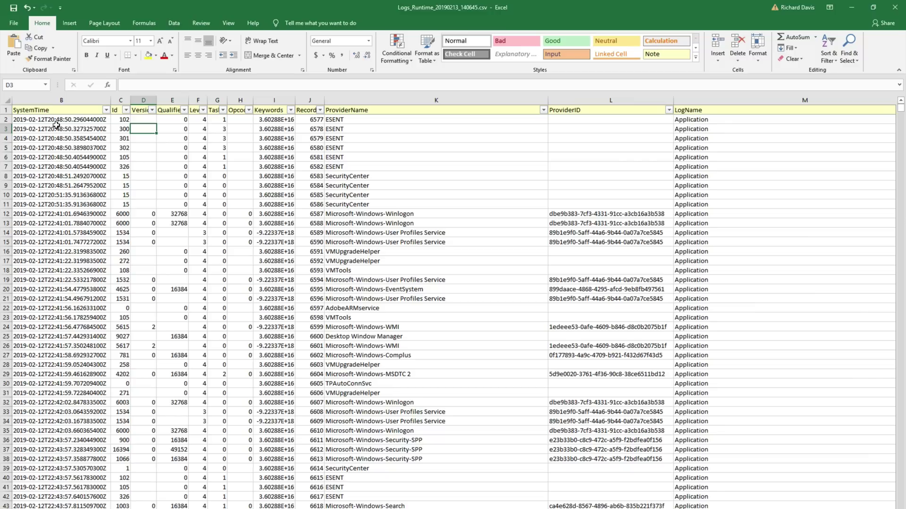
key(Right)
key(Right)
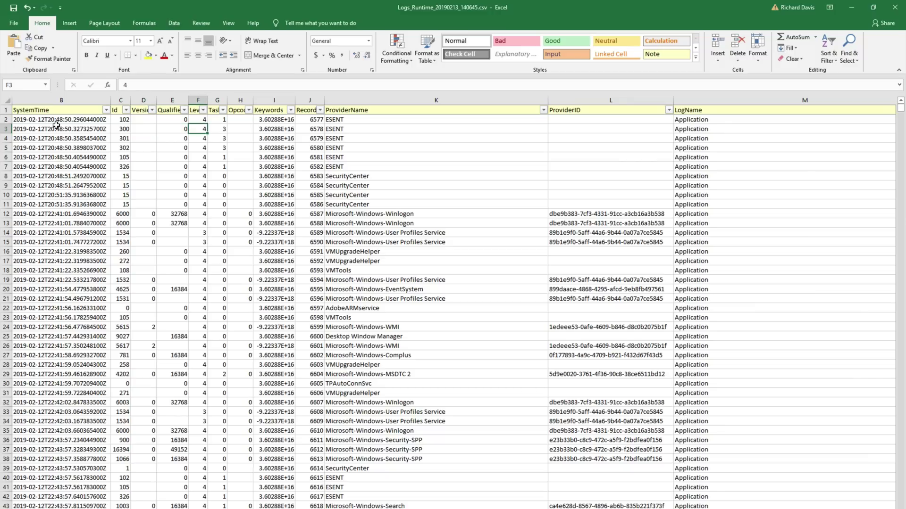
key(Right)
key(Right)
key(Right)
key(Right)
key(Right)
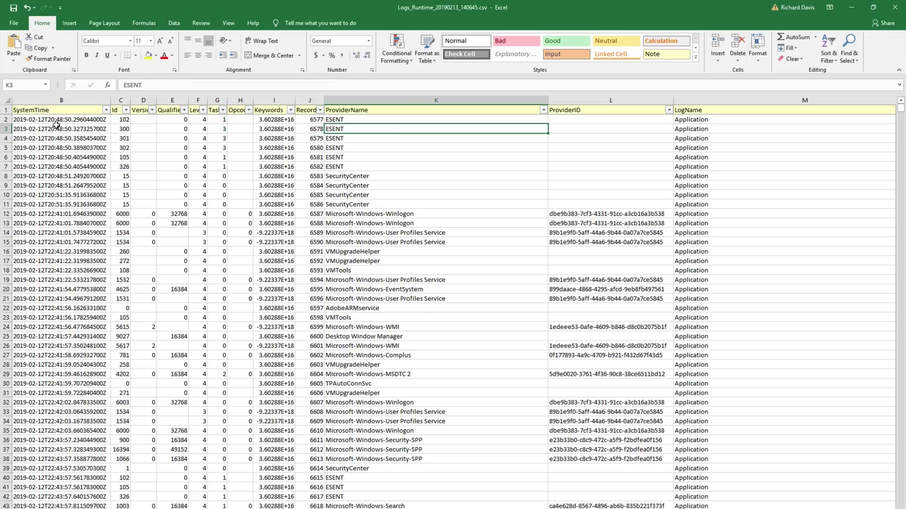
key(Right)
key(Right)
key(Right)
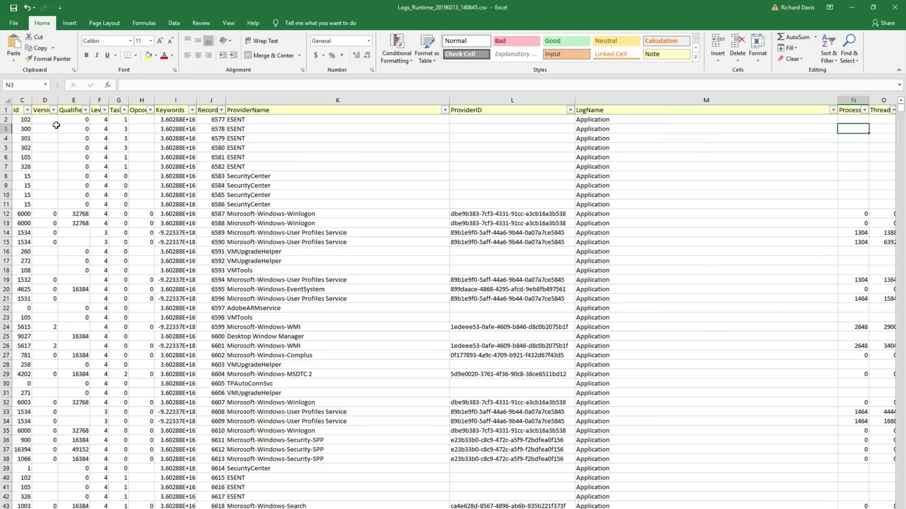
key(Right)
key(Right)
key(Right)
key(Right)
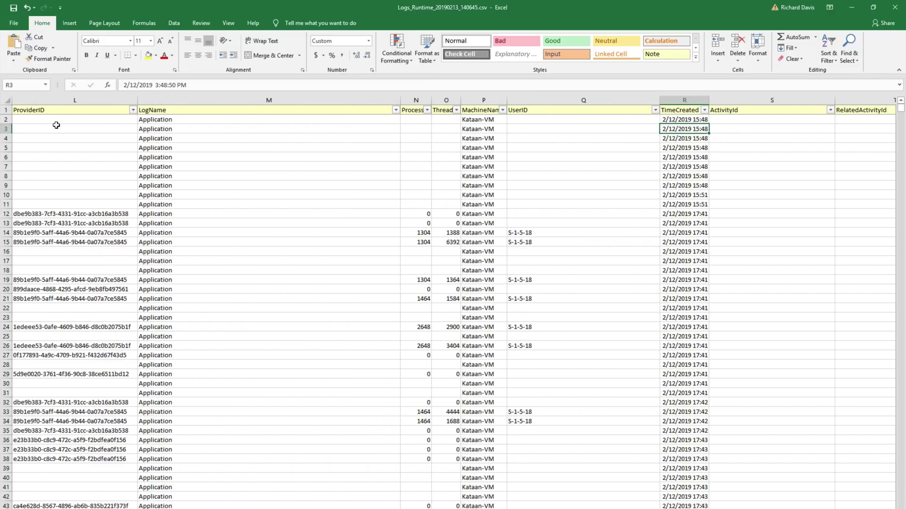
key(Right)
key(Right)
key(Right)
key(Right)
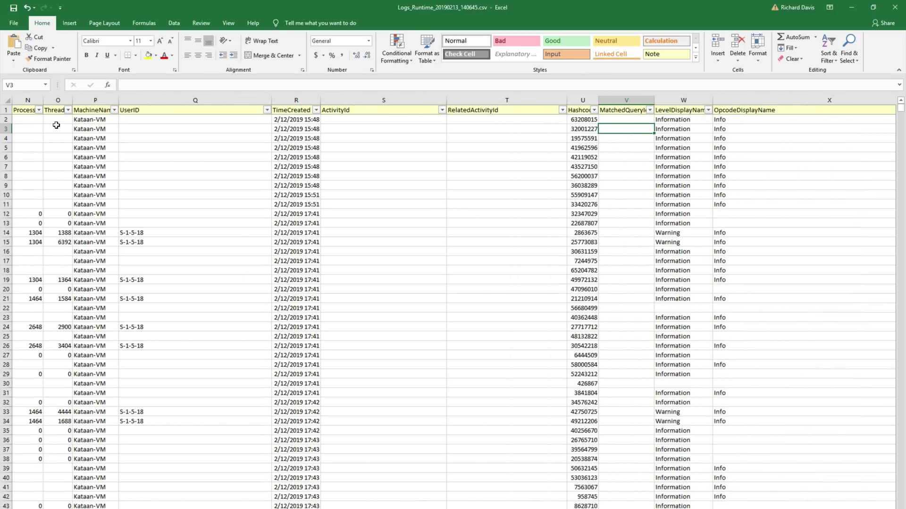
key(Right)
key(Right)
key(Right)
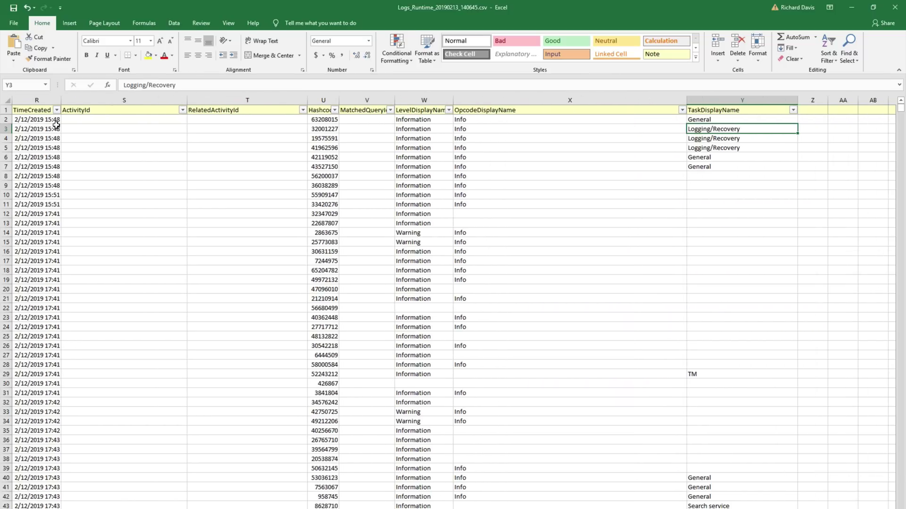
key(Right)
key(Right)
key(Right)
key(Right)
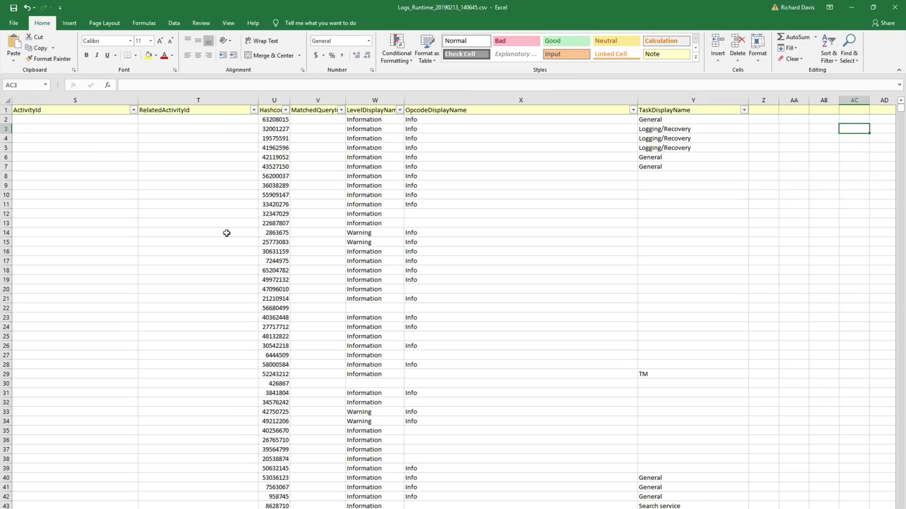
Select the entire sheet and autofit all row heights to show full multi-line messages.
key(ctrl+Home)
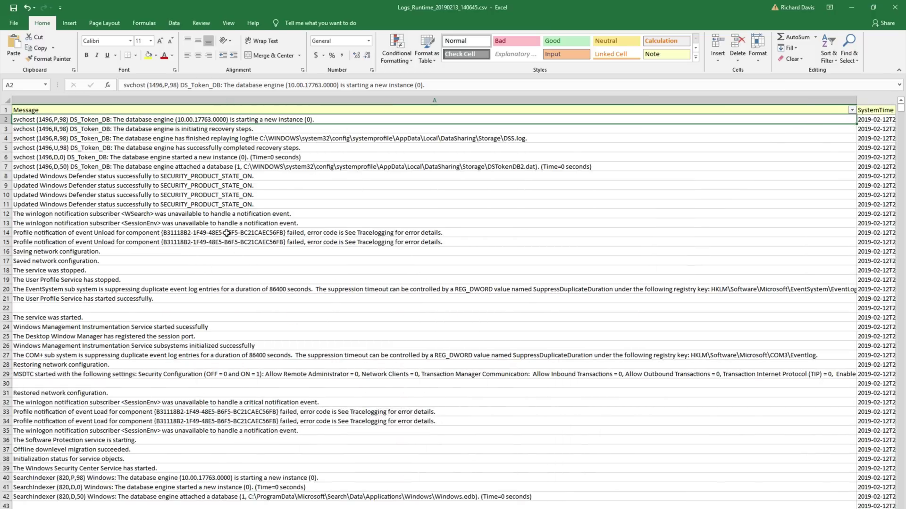
key(ctrl+a)
scroll(226, 233, right, 10)
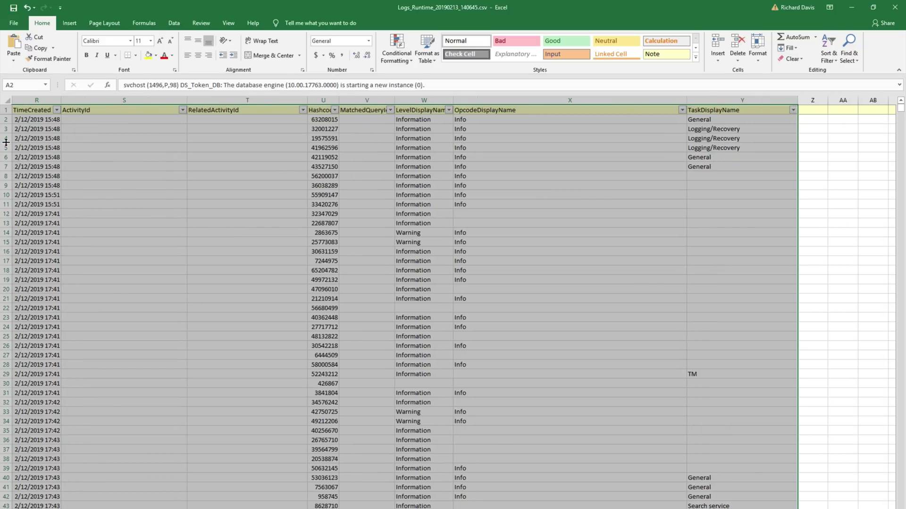
double_click(6, 142)
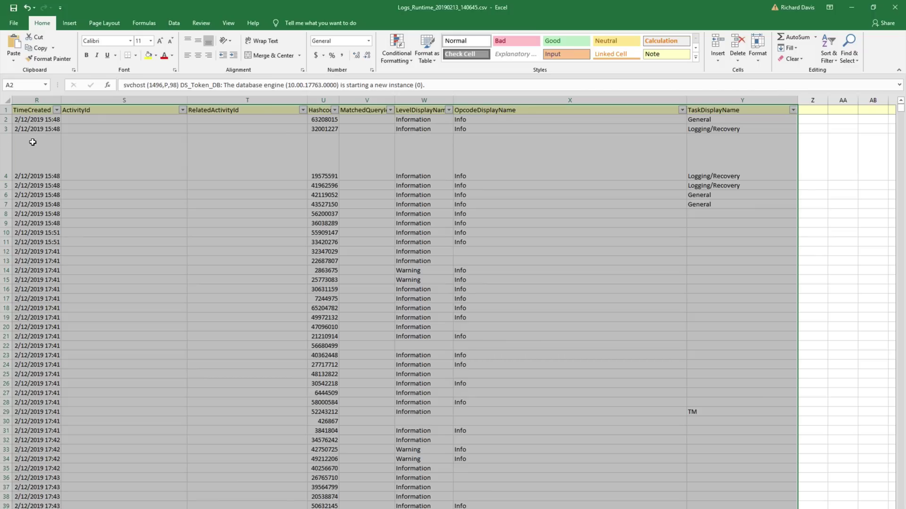
key(ctrl+a)
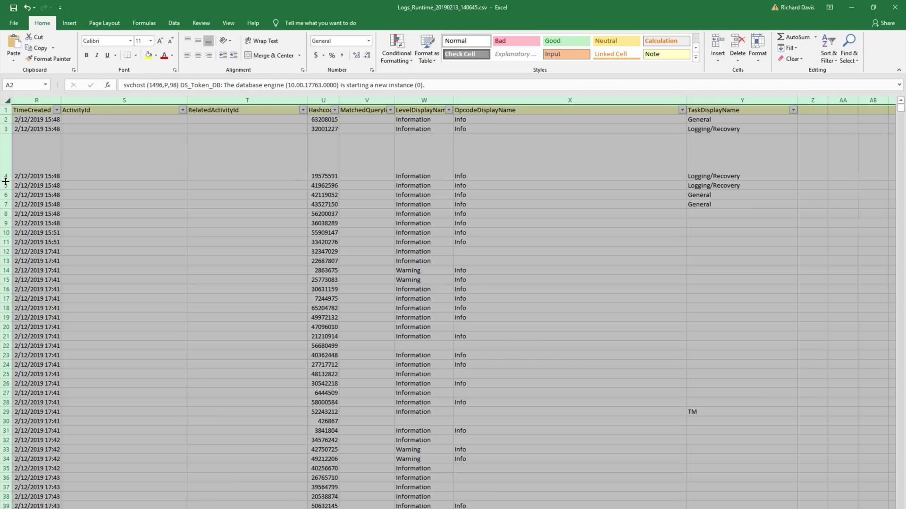
double_click(5, 181)
scroll(86, 246, down, 9)
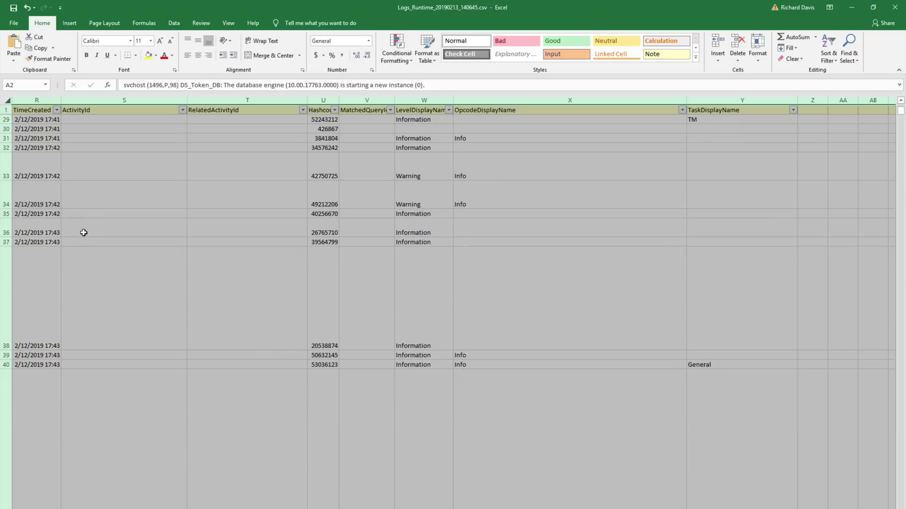
Review messages down to the tall logon rows, then narrow column A to reveal SystemTime, Id, Level.
key(ctrl+Home)
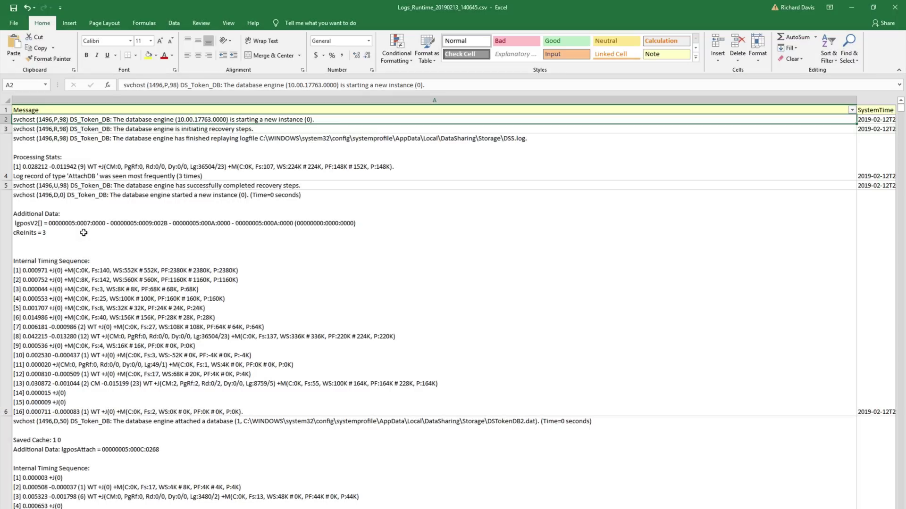
key(Down)
key(Down)
key(Down)
key(Down)
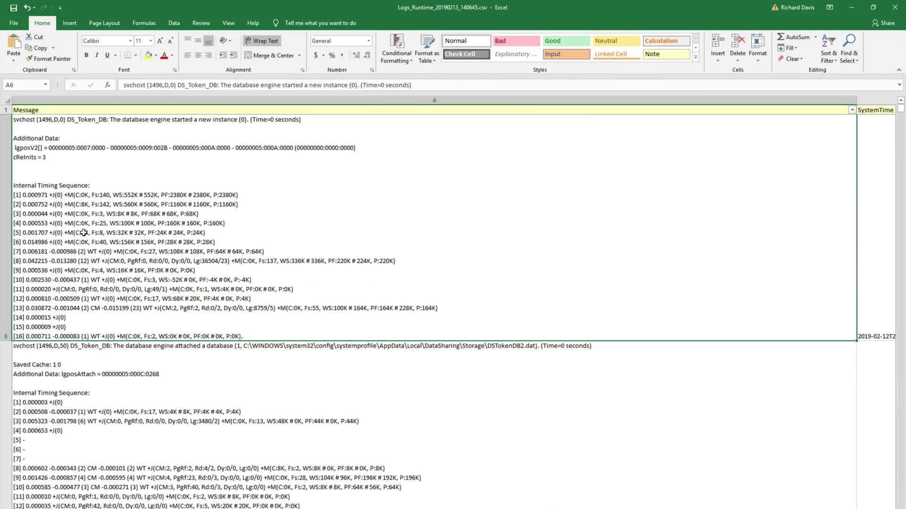
key(Down)
key(Down)
key(Down)
key(Down)
key(Down)
key(Down)
key(Down)
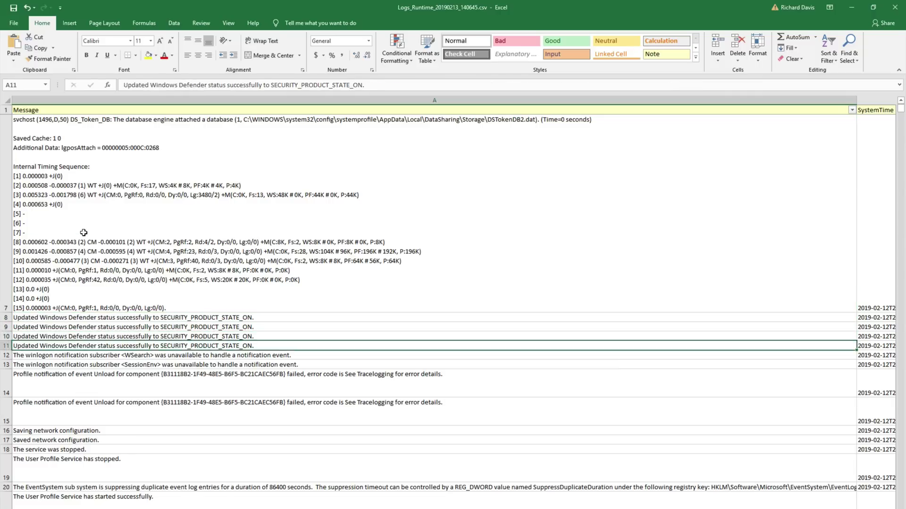
key(Down)
key(Down)
key(Down)
key(Down)
key(Down)
key(Down)
key(Down)
key(Down)
key(Down)
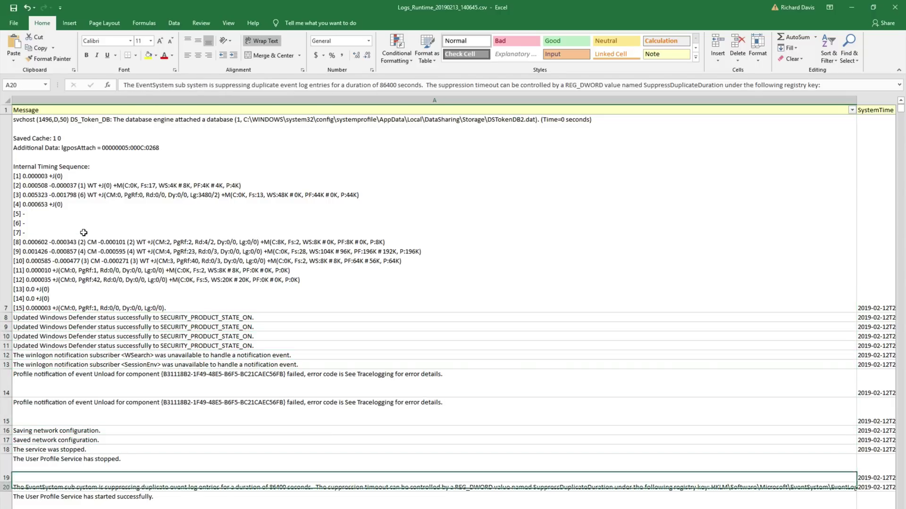
key(Down)
key(Down)
key(Down)
key(Down)
key(Down)
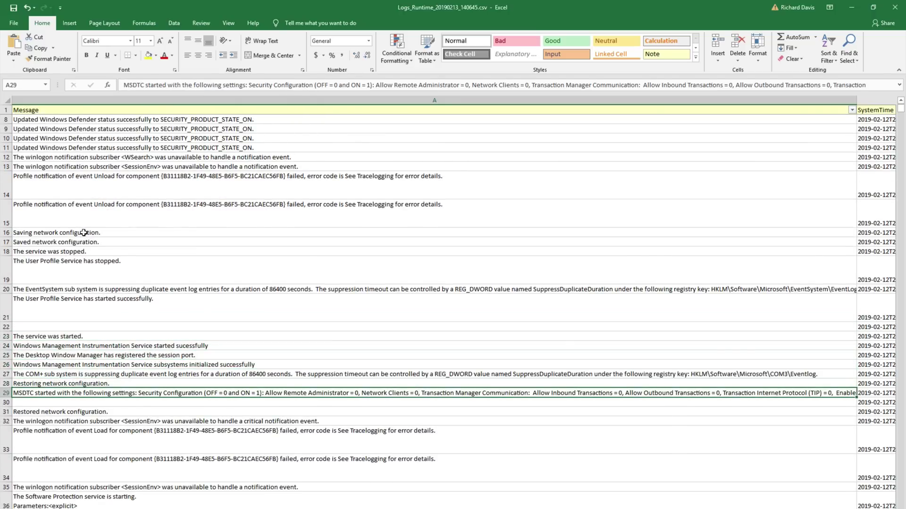
key(Down)
key(Down)
key(Down)
key(Down)
key(Down)
key(Down)
key(Down)
key(Down)
key(Down)
key(Down)
key(Down)
key(Down)
key(Down)
key(Down)
key(Down)
key(Down)
key(Down)
key(Down)
key(Down)
key(Down)
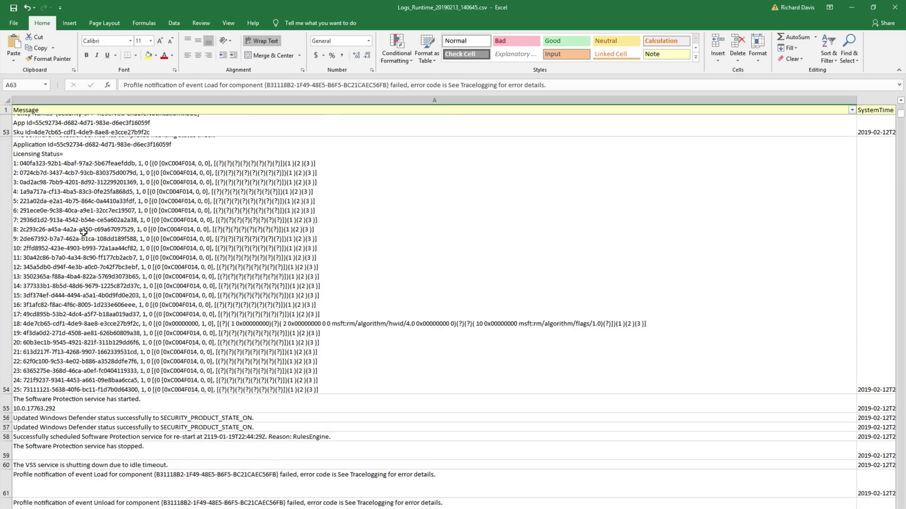
key(Down)
key(Down)
key(Down)
key(Down)
key(Down)
key(Down)
key(Down)
key(Down)
key(Down)
key(Down)
key(Down)
key(Down)
key(Down)
key(Down)
key(Down)
key(Down)
key(Down)
key(Down)
key(Down)
key(Down)
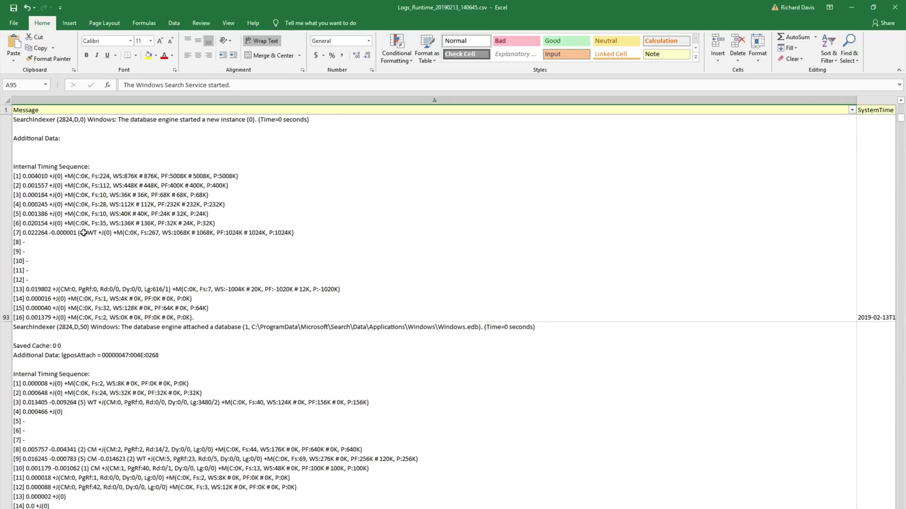
key(Down)
key(Down)
key(Down)
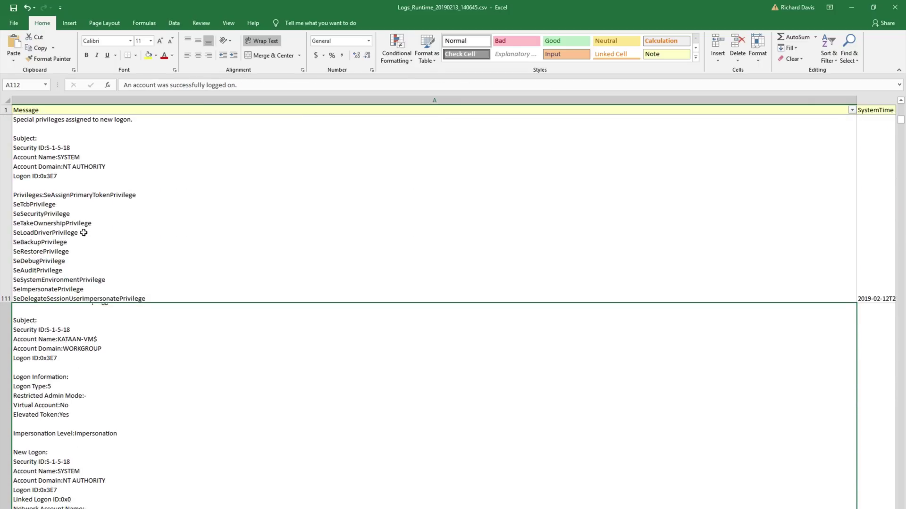
key(ctrl+Home)
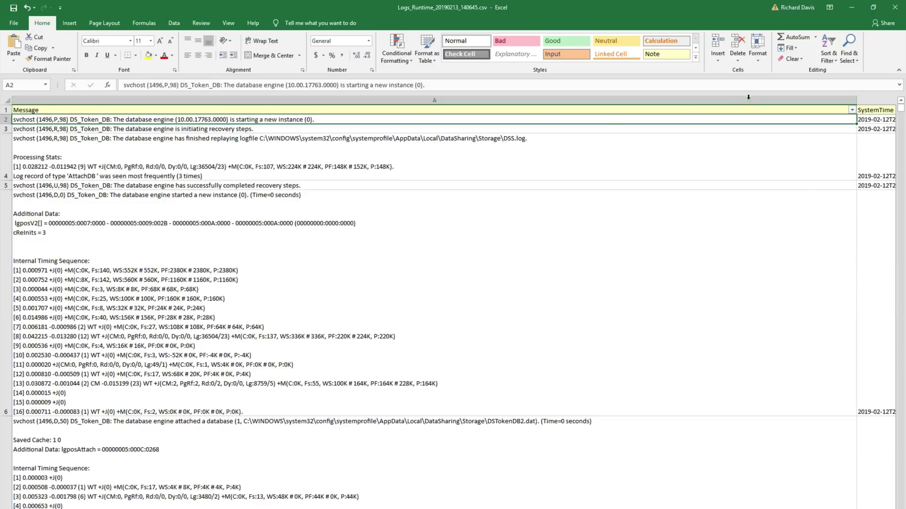
drag(857, 103, 637, 106)
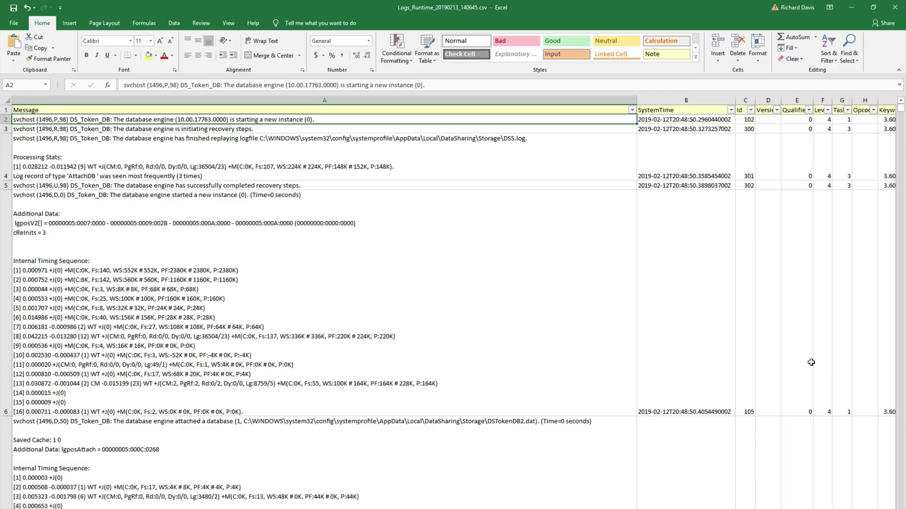
Filter the Id column to 4624 and step through the resulting logon event rows.
click(750, 109)
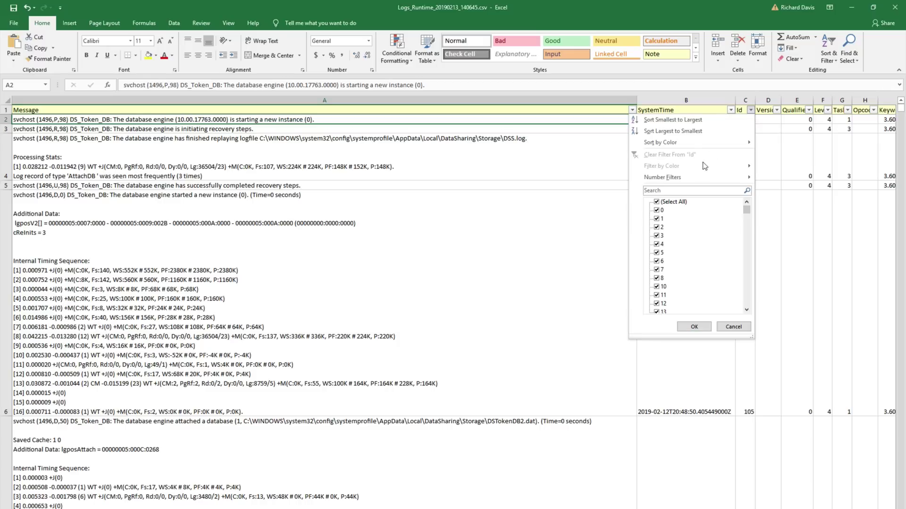
click(682, 191)
text(4624)
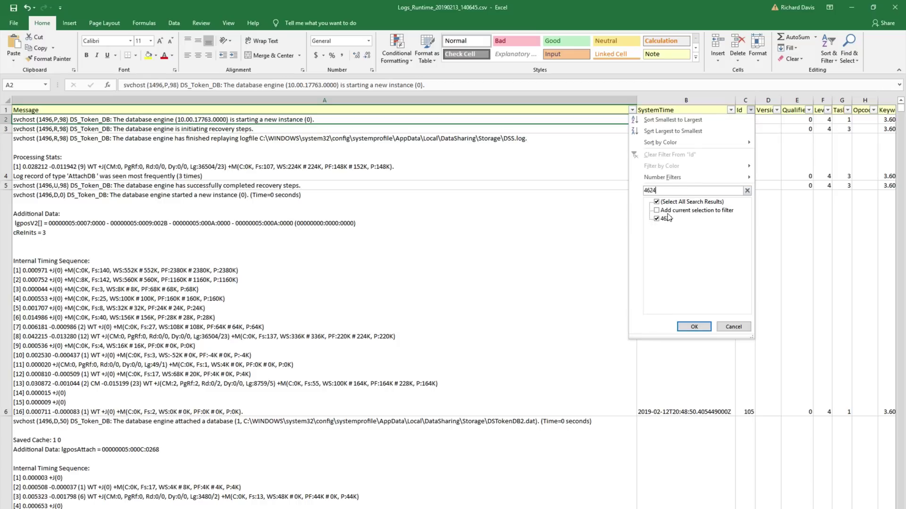
click(689, 327)
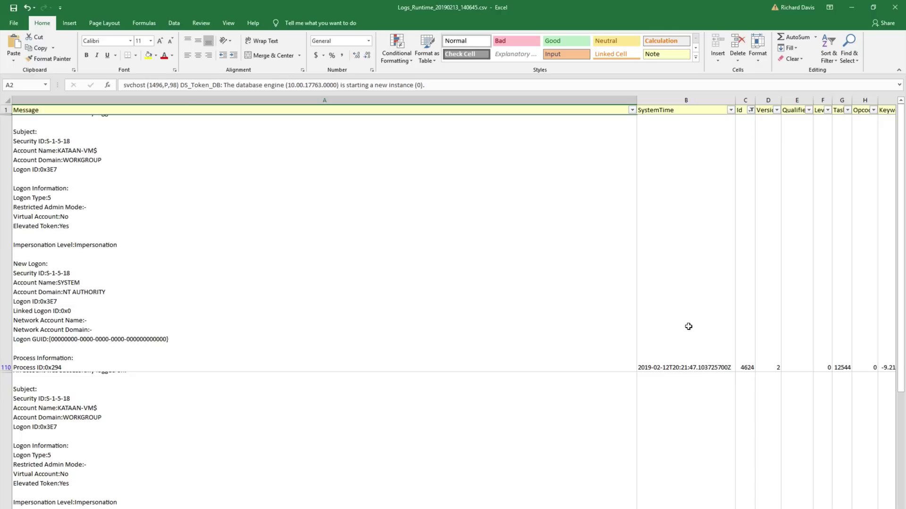
click(744, 253)
key(Down)
key(Down)
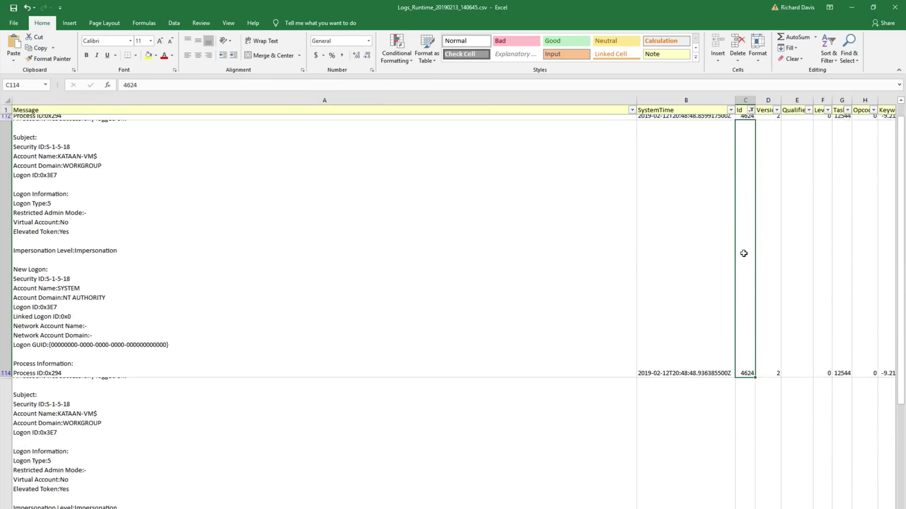
key(Down)
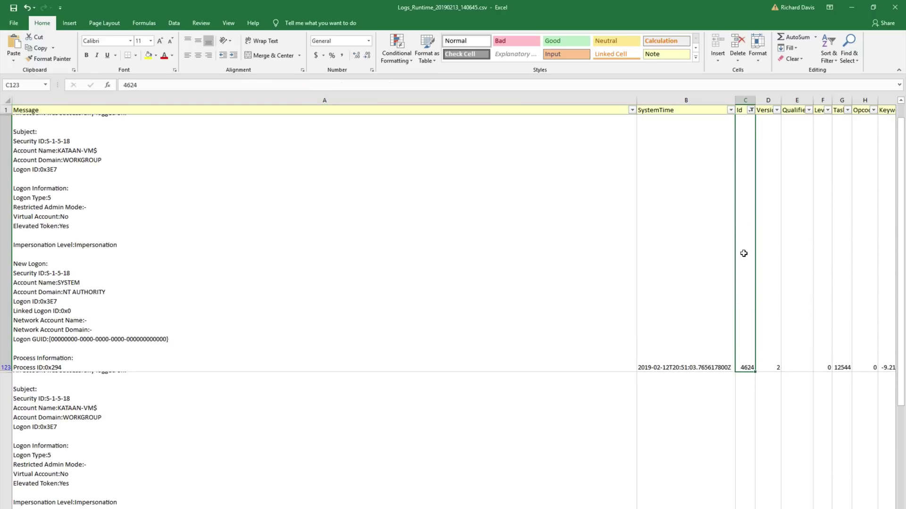
key(Left)
key(Left)
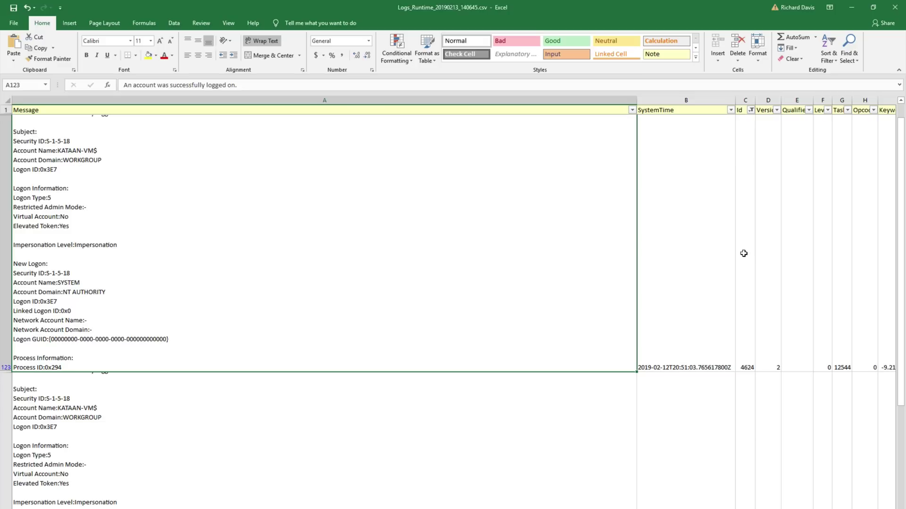
Minimize Excel to show the desktop with the EventFinder and Logs_Runtime CSV icons.
click(851, 7)
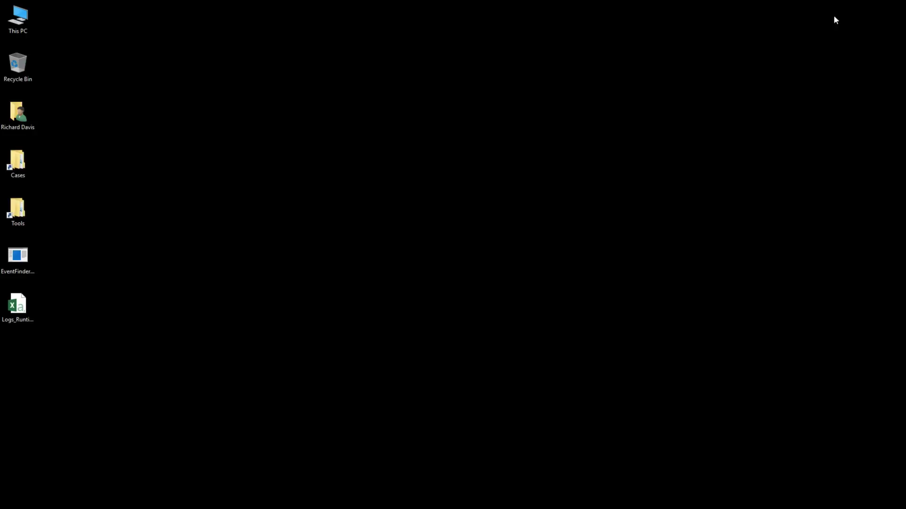